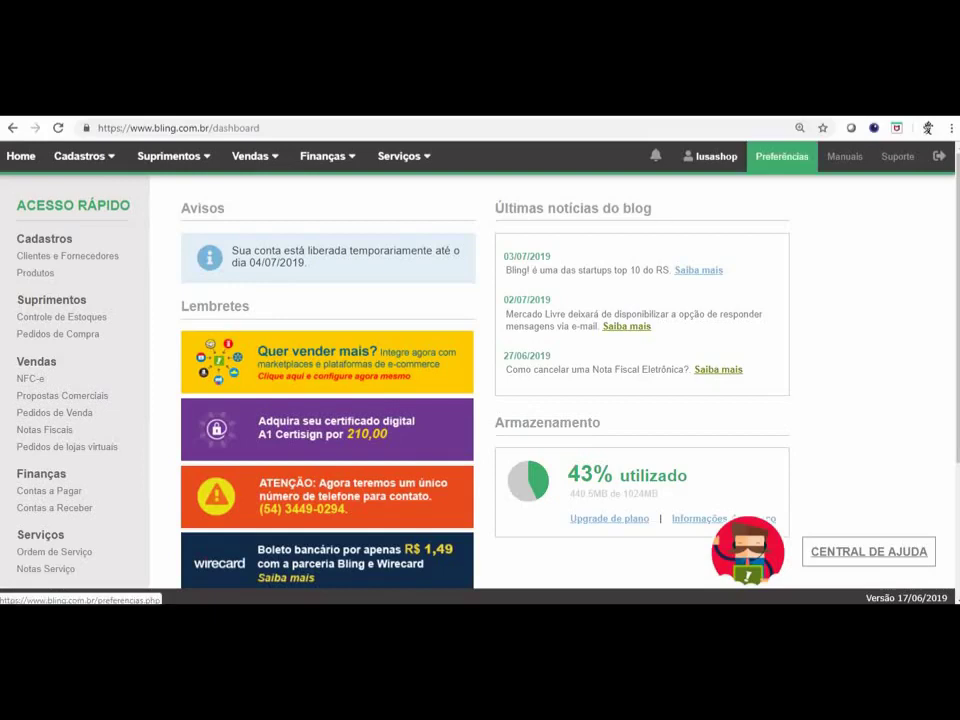
# Step: Open a new Mercado Livre integration from the virtual store and marketplace integration settings in the preferences
pyautogui.click(782, 156)
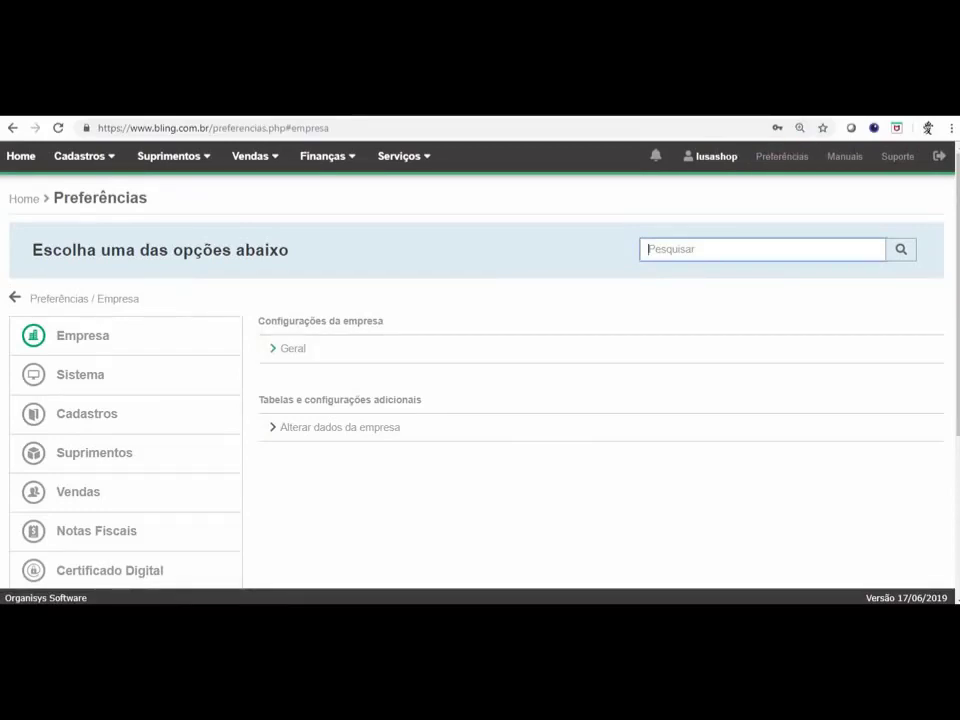
pyautogui.scroll(-3, 480, 380)
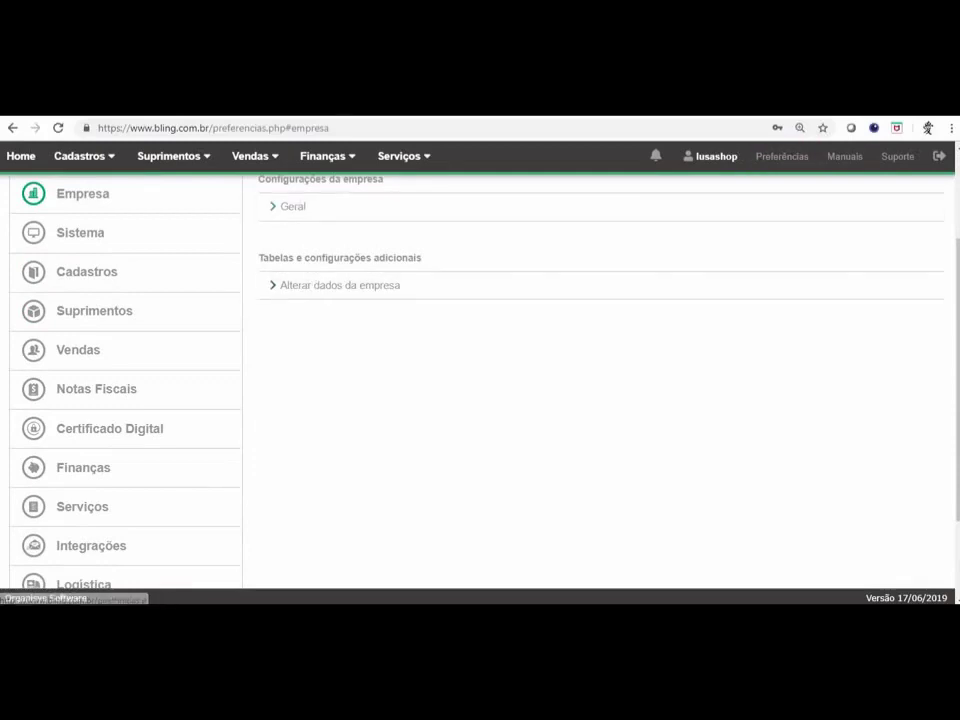
pyautogui.click(91, 545)
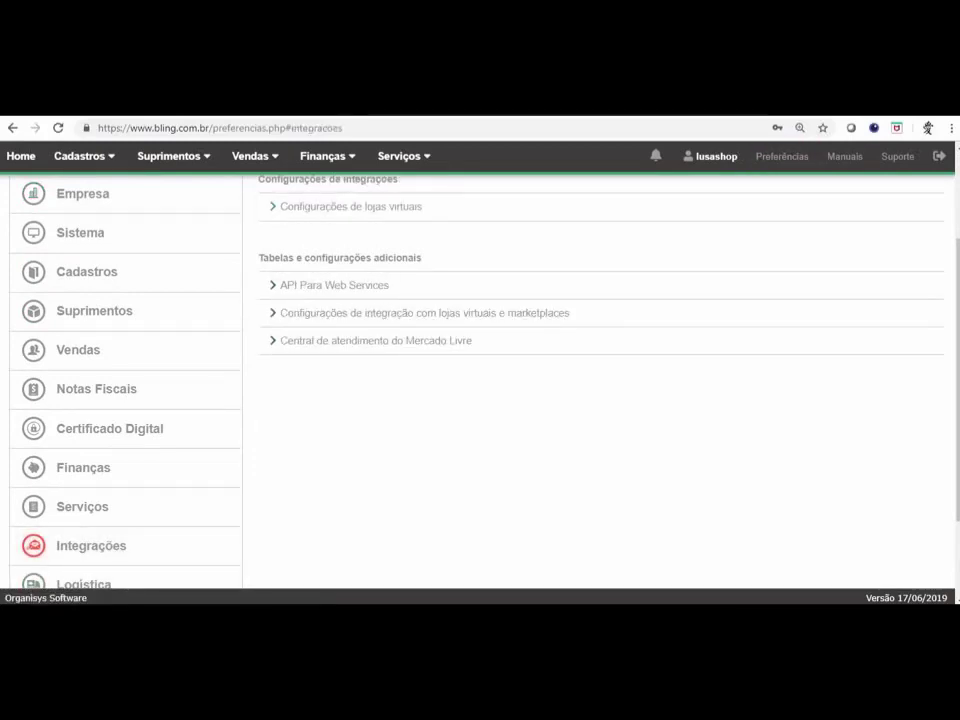
pyautogui.click(424, 313)
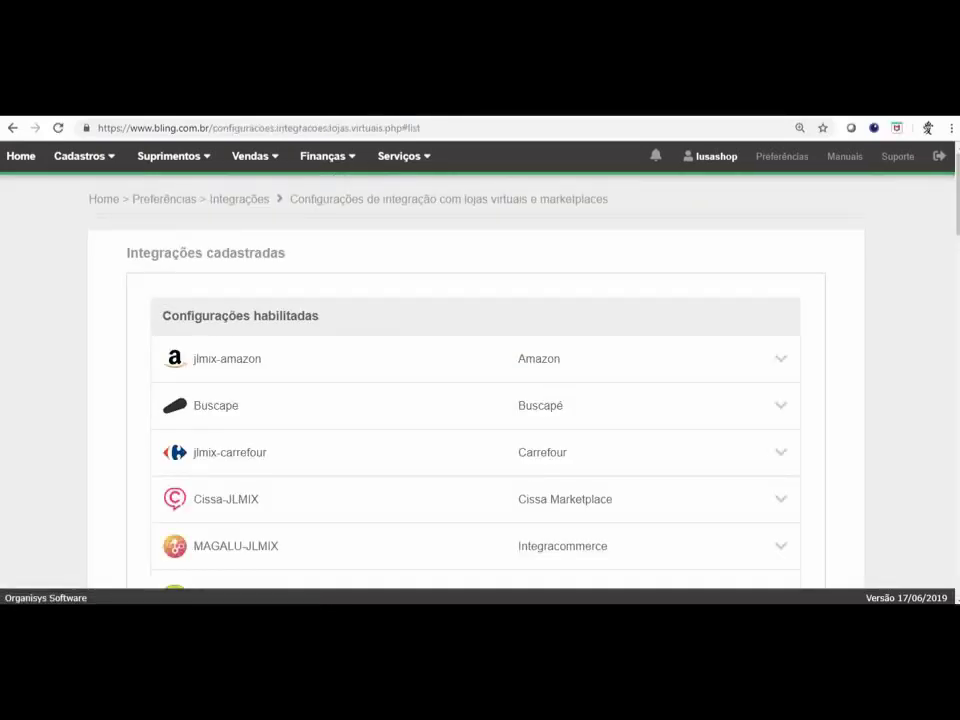
pyautogui.scroll(-6, 475, 400)
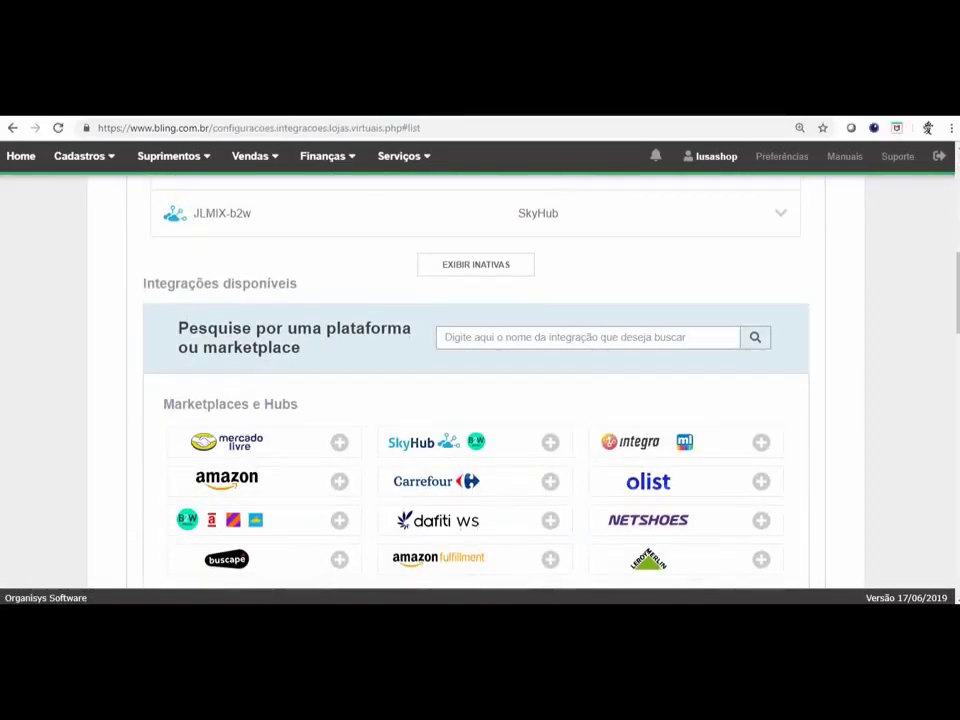
pyautogui.scroll(-1, 475, 400)
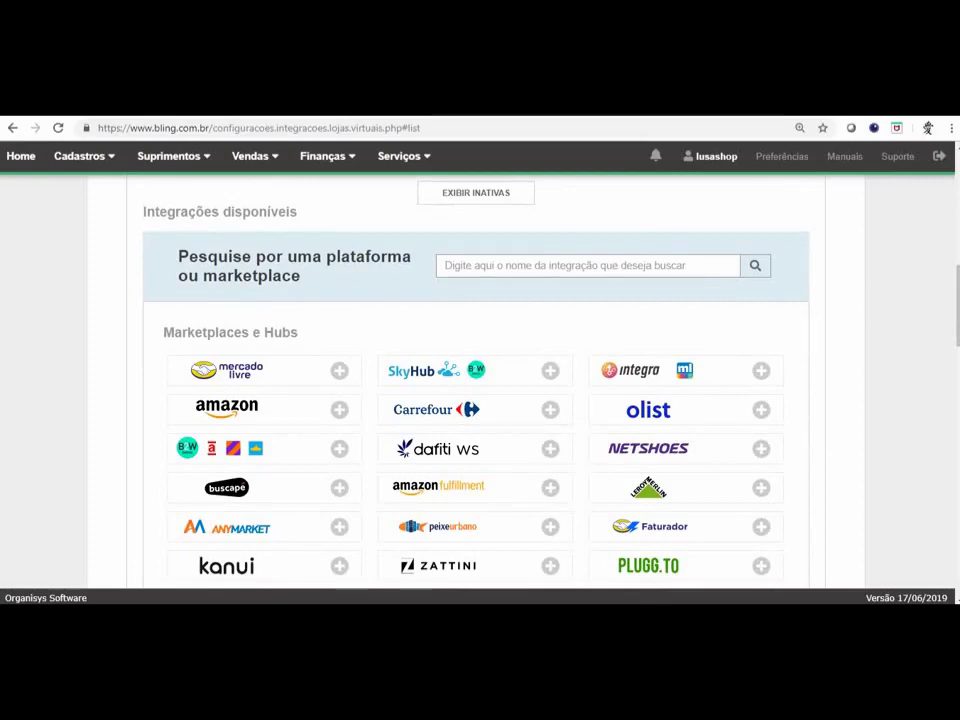
pyautogui.click(252, 368)
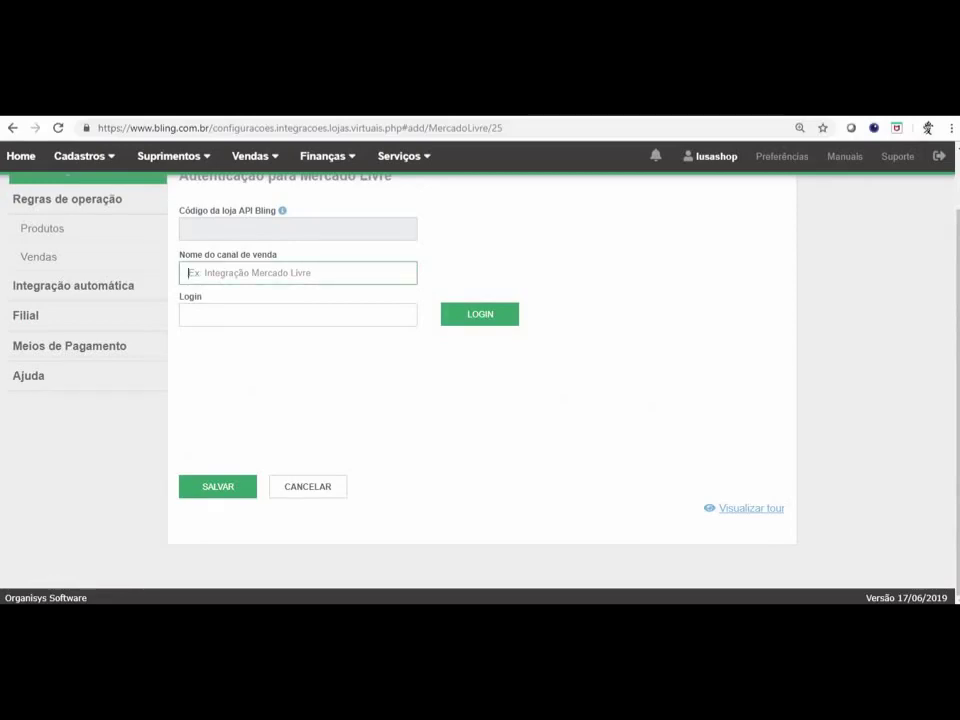
# Step: Name the Mercado Livre sales channel nomedaloja-ml, log in to the marketplace account, and return to the registered integrations list
pyautogui.write('nom')
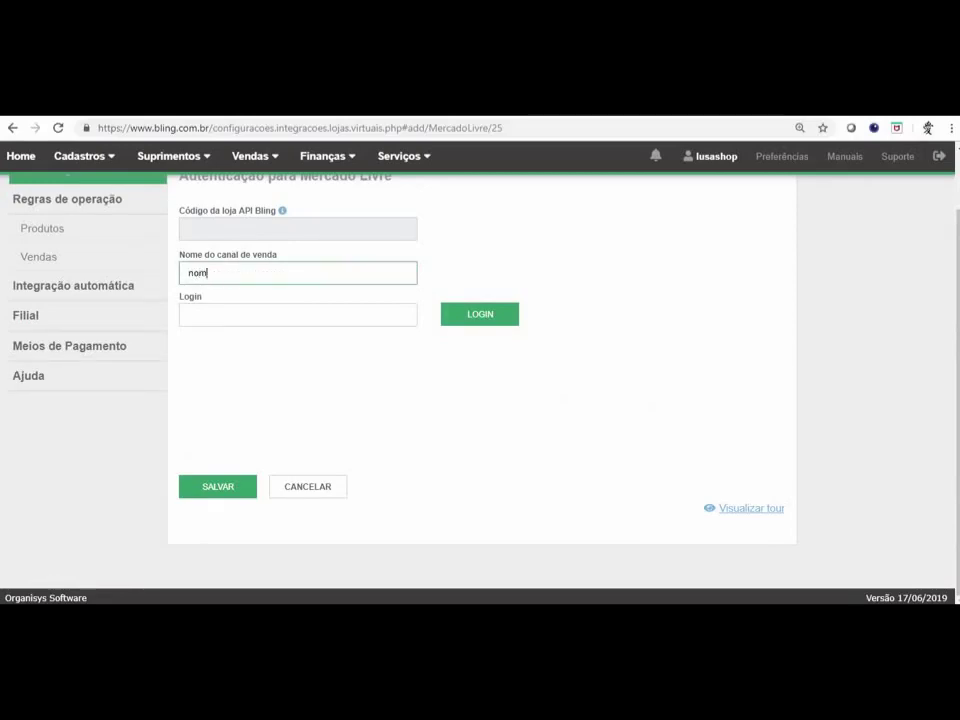
pyautogui.write('edaloja-ml')
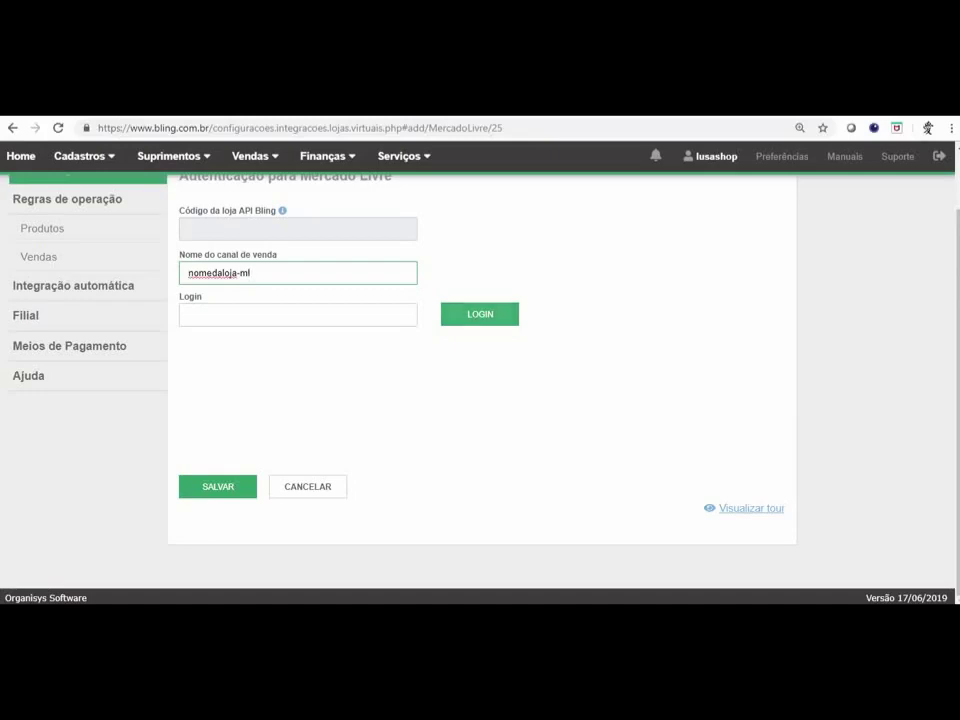
pyautogui.click(480, 314)
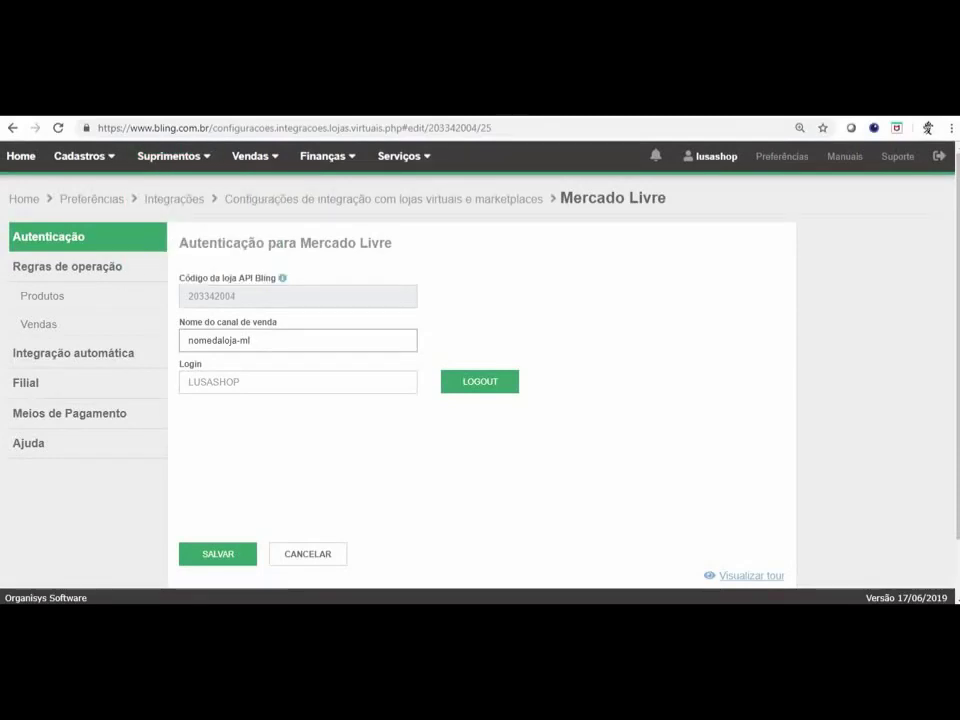
pyautogui.click(308, 554)
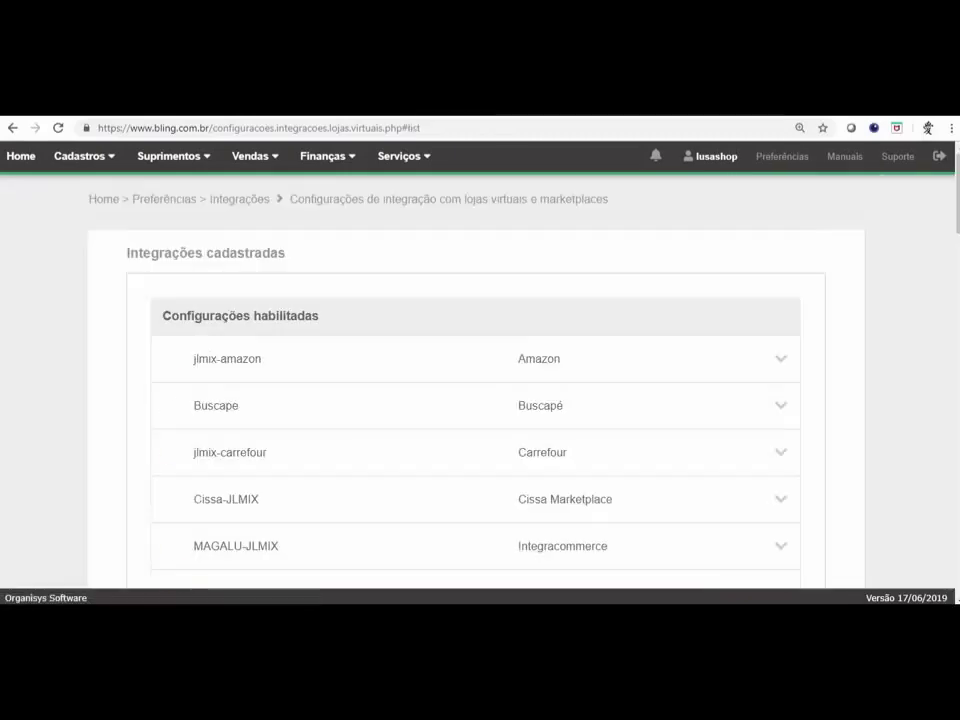
pyautogui.scroll(-3, 475, 380)
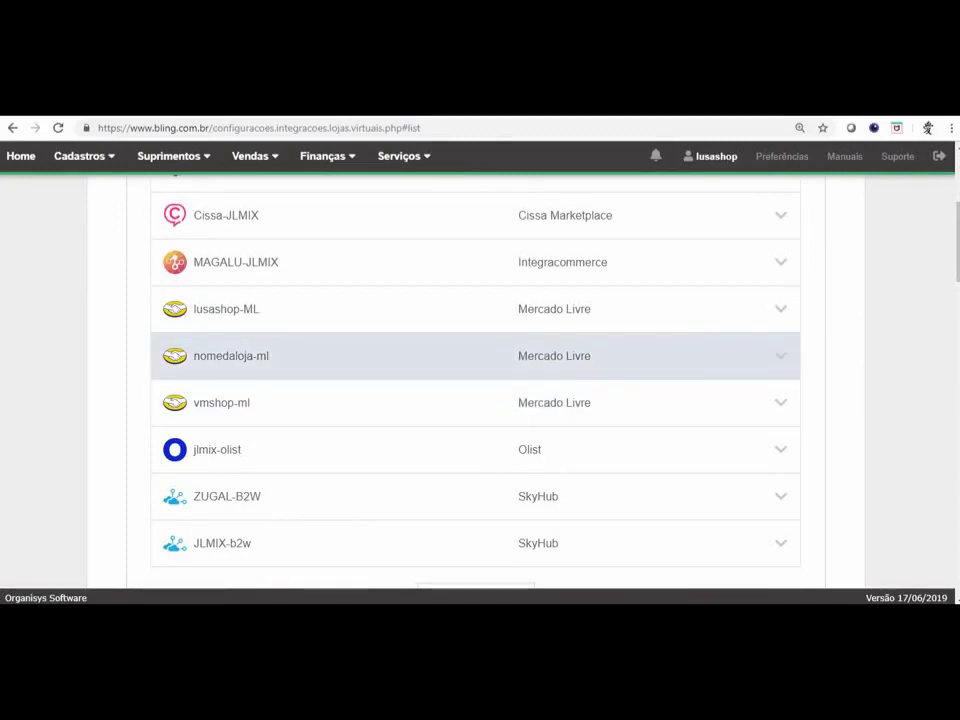
pyautogui.scroll(3, 475, 400)
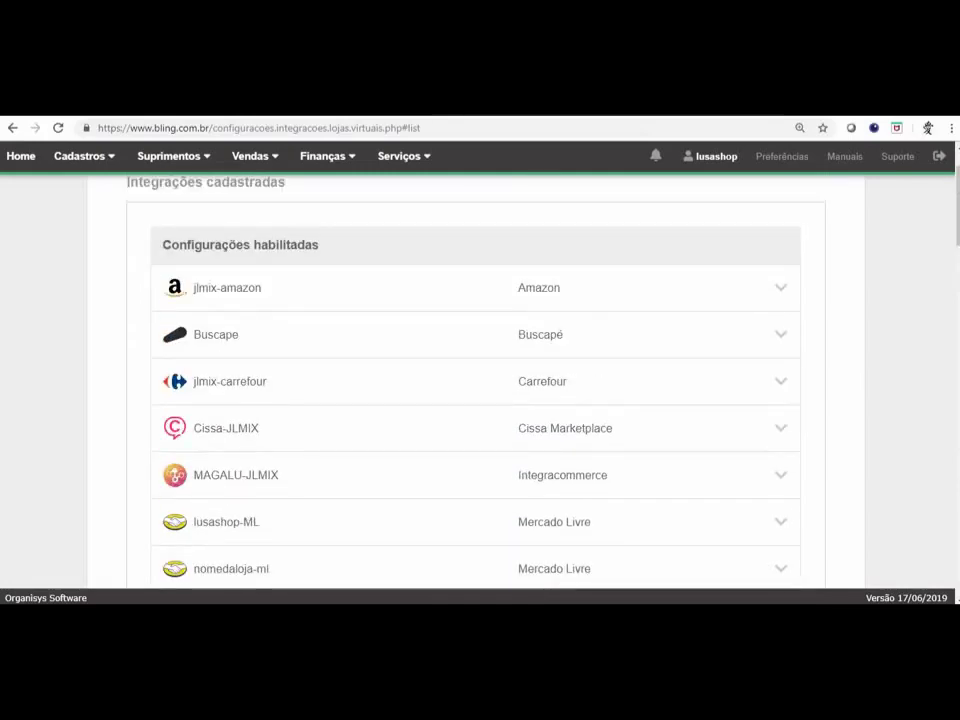
# Step: Open the multi-store sales orders page (Pedidos de venda multilojas) and choose the store lusashop-ML
pyautogui.click(20, 155)
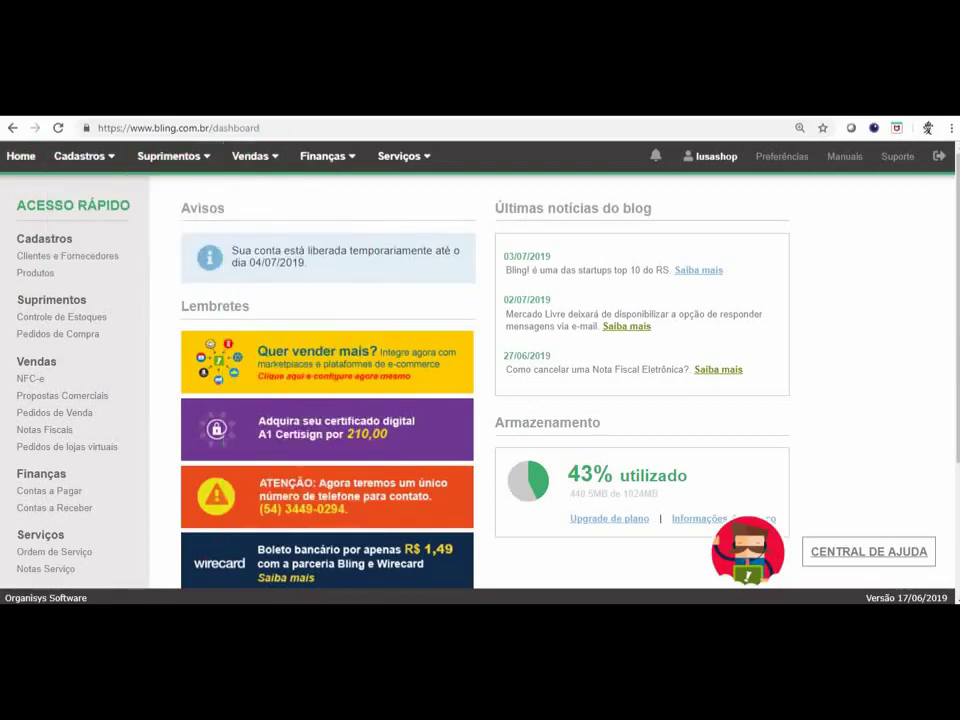
pyautogui.moveTo(255, 156)
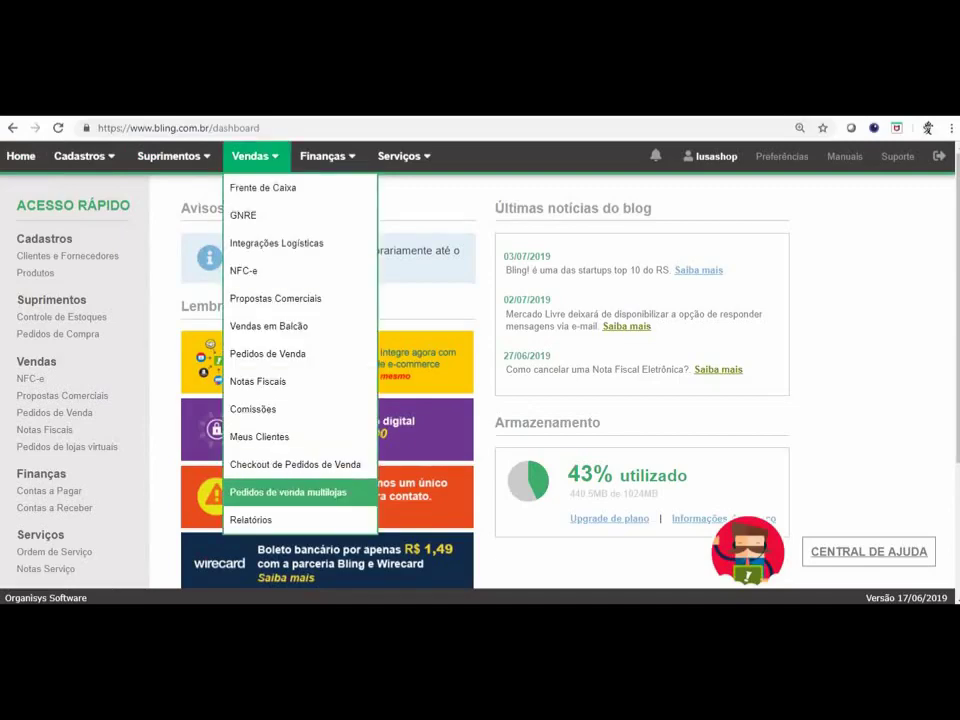
pyautogui.click(288, 492)
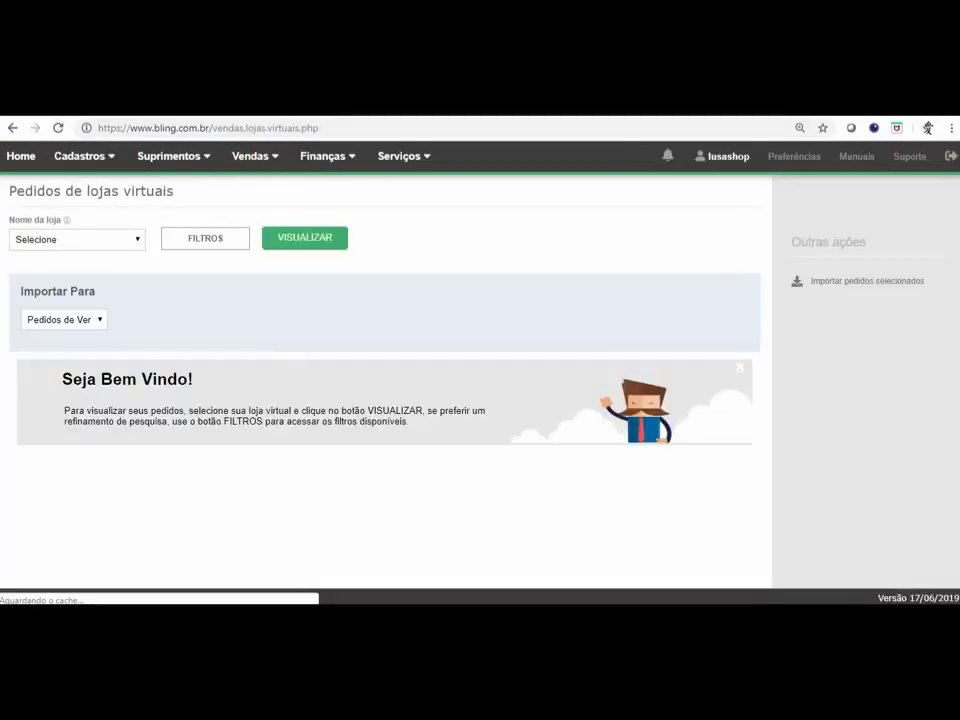
pyautogui.click(77, 239)
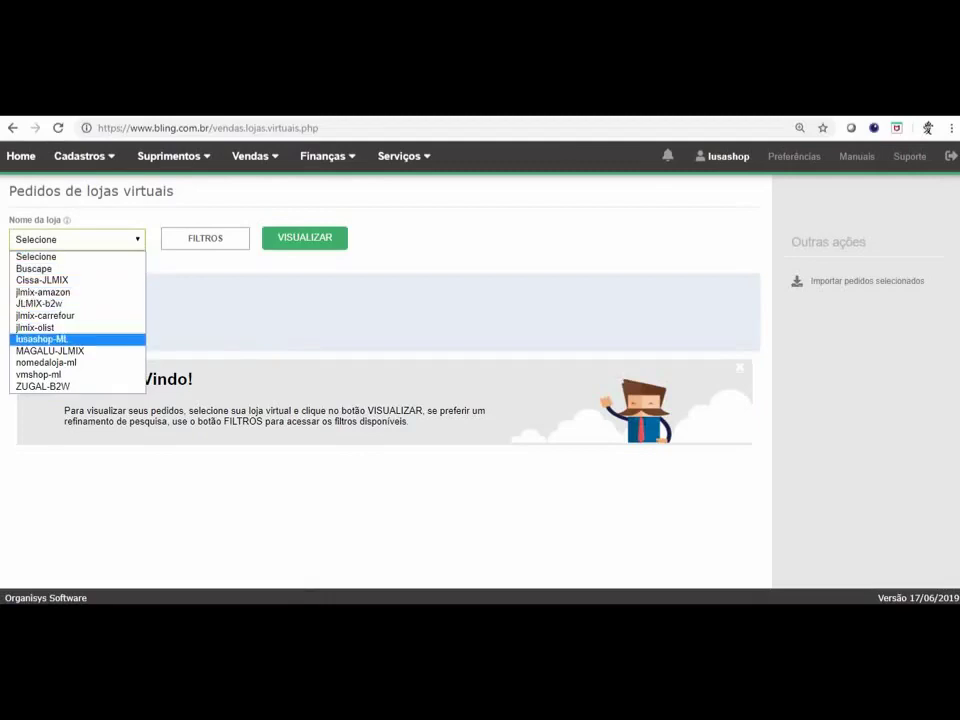
pyautogui.click(77, 339)
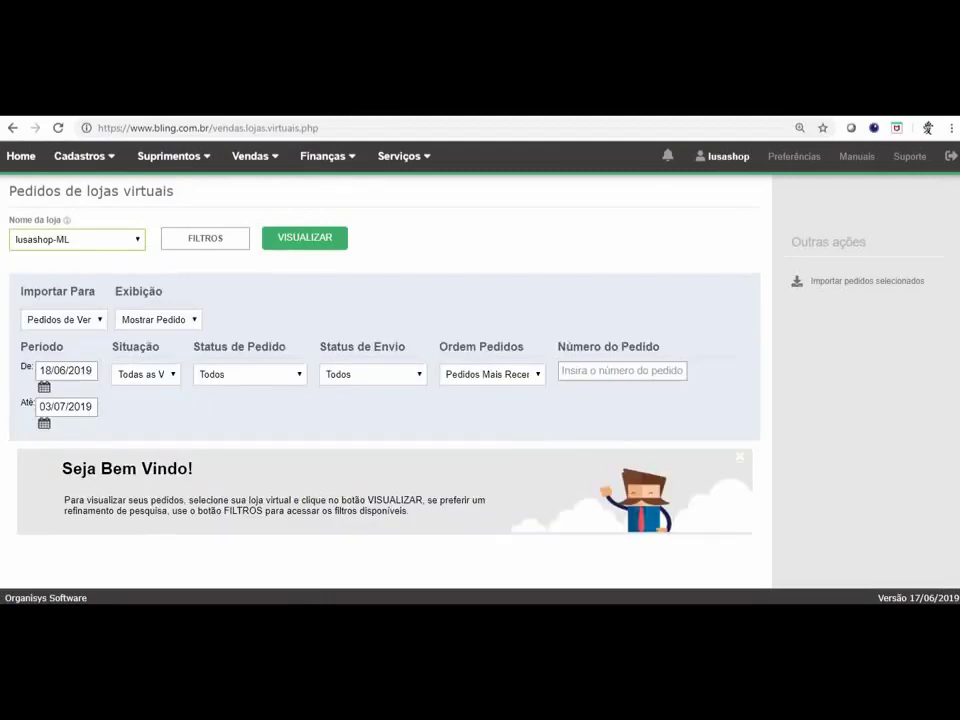
# Step: Set the order period's start date to 03/06/2019 and filter the order status to Pagos
pyautogui.doubleClick(45, 406)
pyautogui.hotkey('ctrl', 'c')
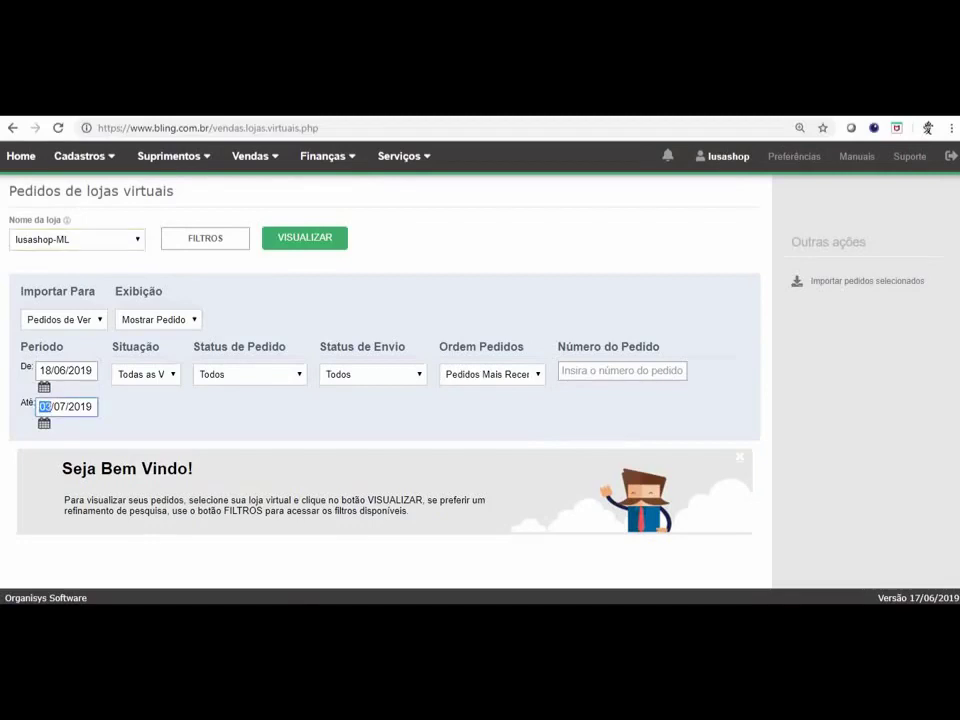
pyautogui.doubleClick(45, 370)
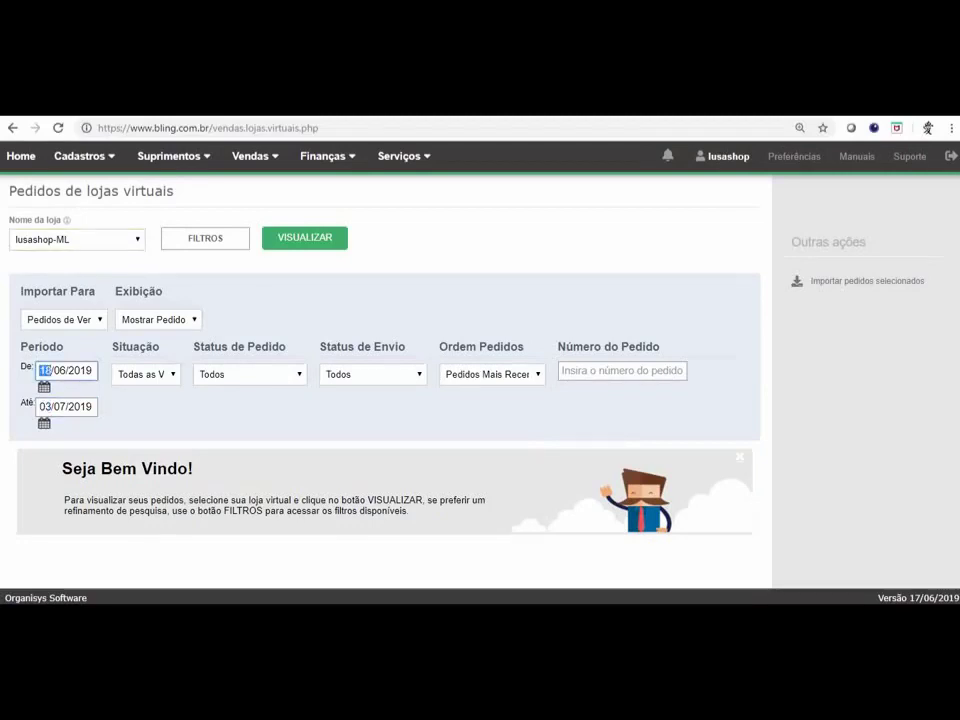
pyautogui.hotkey('ctrl', 'v')
pyautogui.click(250, 374)
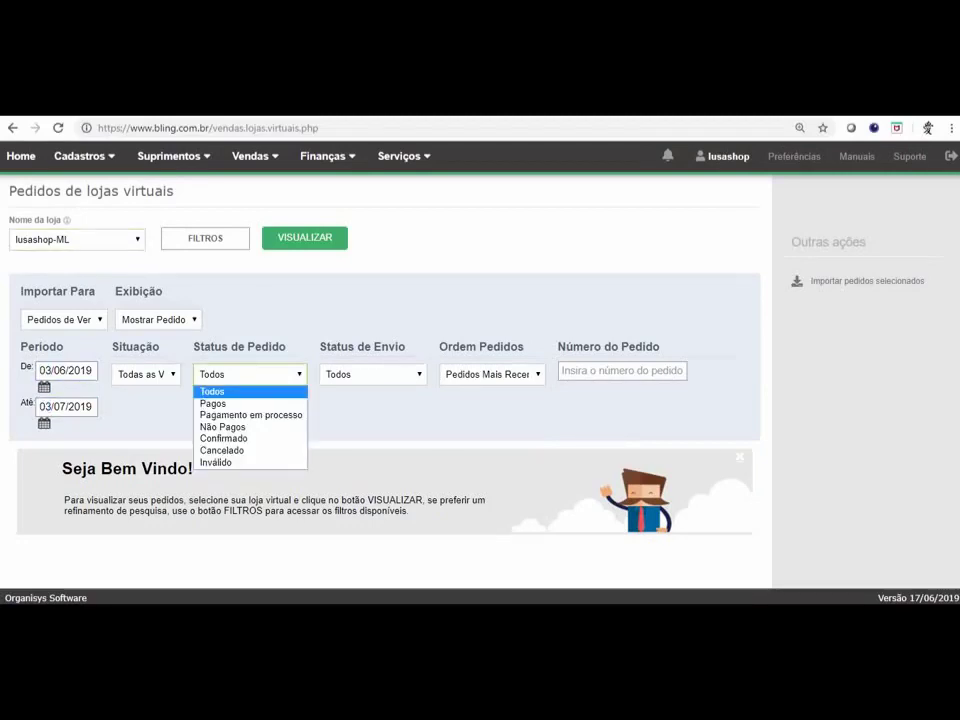
pyautogui.click(373, 374)
pyautogui.click(250, 374)
pyautogui.click(250, 403)
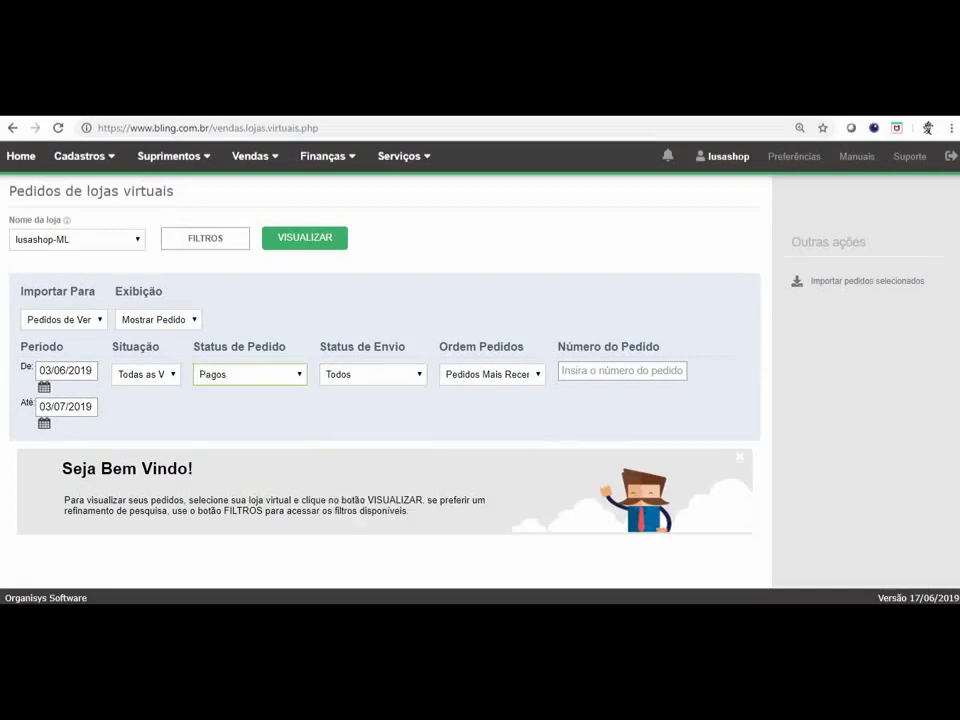
# Step: Set the display option to Não Mostrar Pedidos Importados and load the store's filtered orders
pyautogui.click(158, 319)
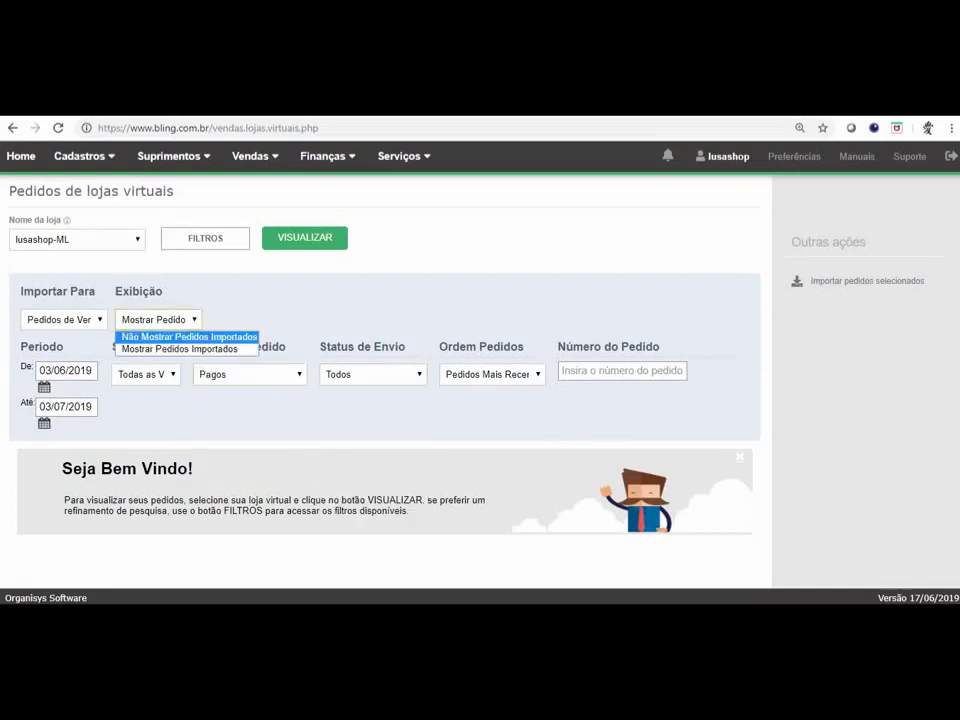
pyautogui.press('Return')
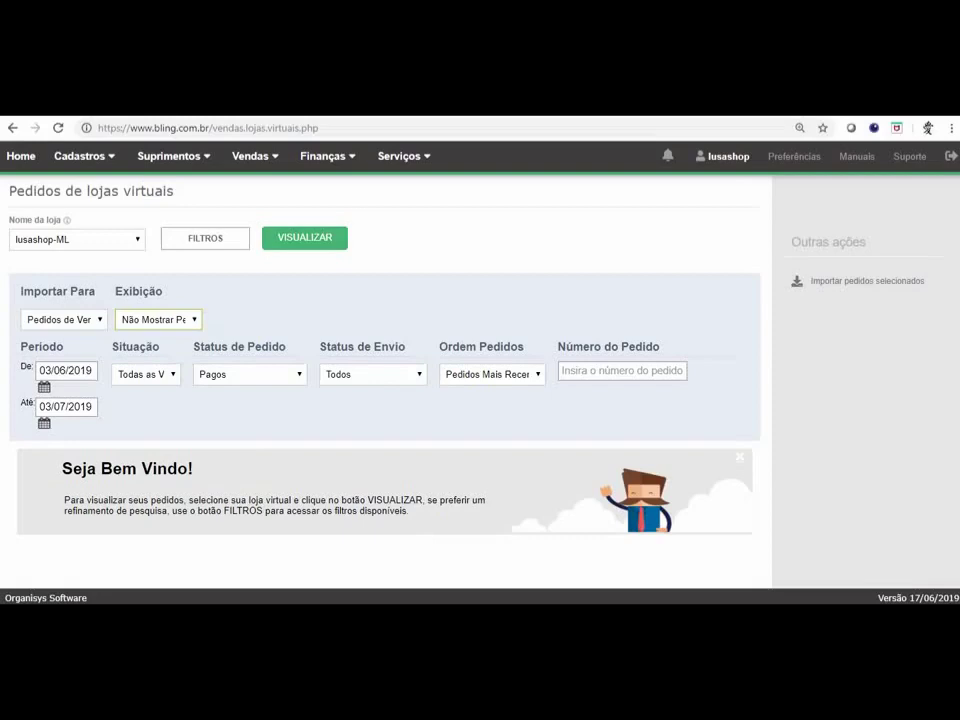
pyautogui.click(304, 238)
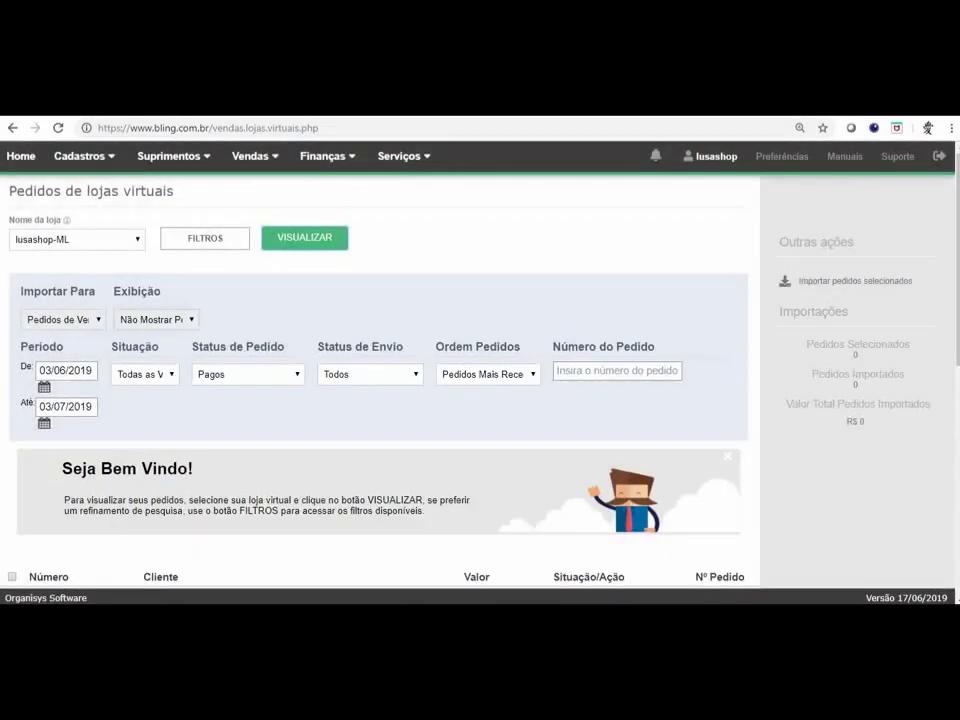
pyautogui.scroll(-3, 380, 500)
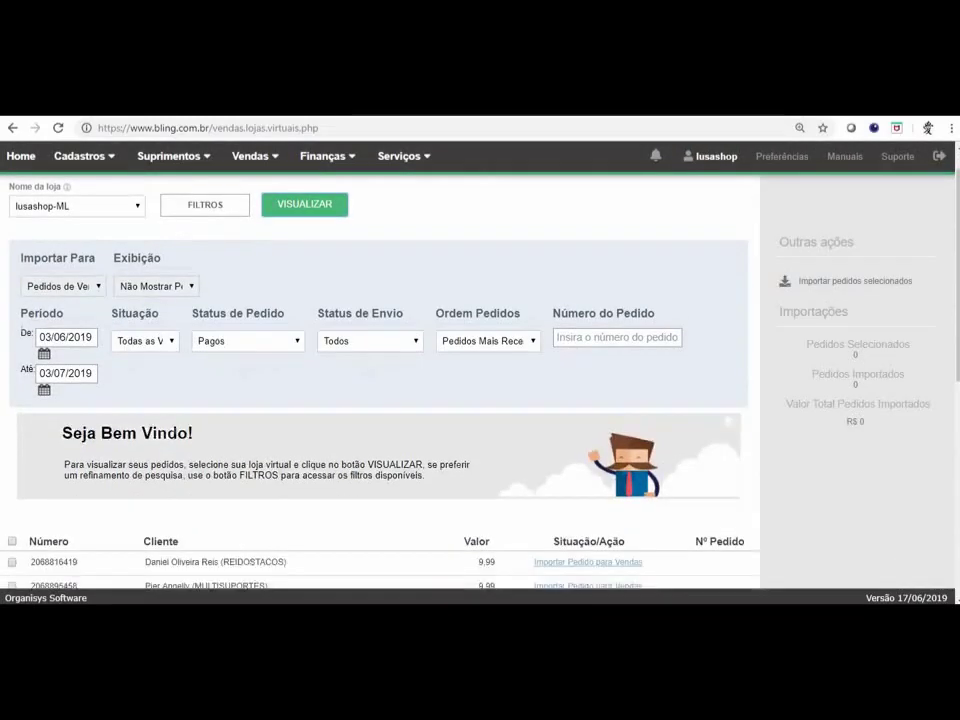
pyautogui.scroll(2, 380, 500)
pyautogui.scroll(1, 380, 400)
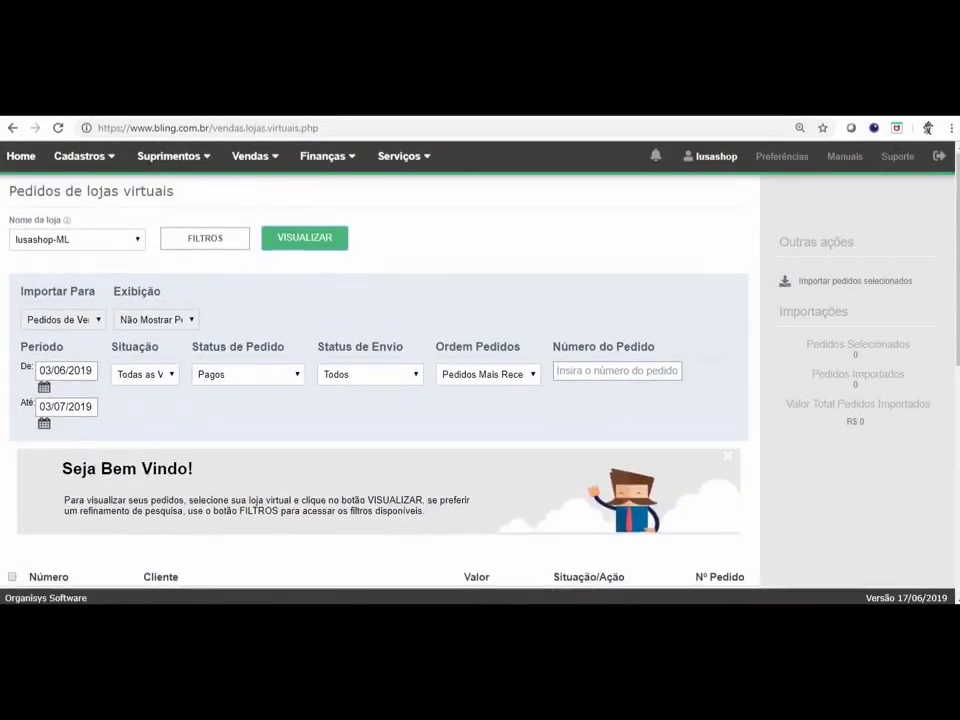
# Step: Select only the first order in the results, import it as a sales order, and close the import result
pyautogui.scroll(-1, 380, 400)
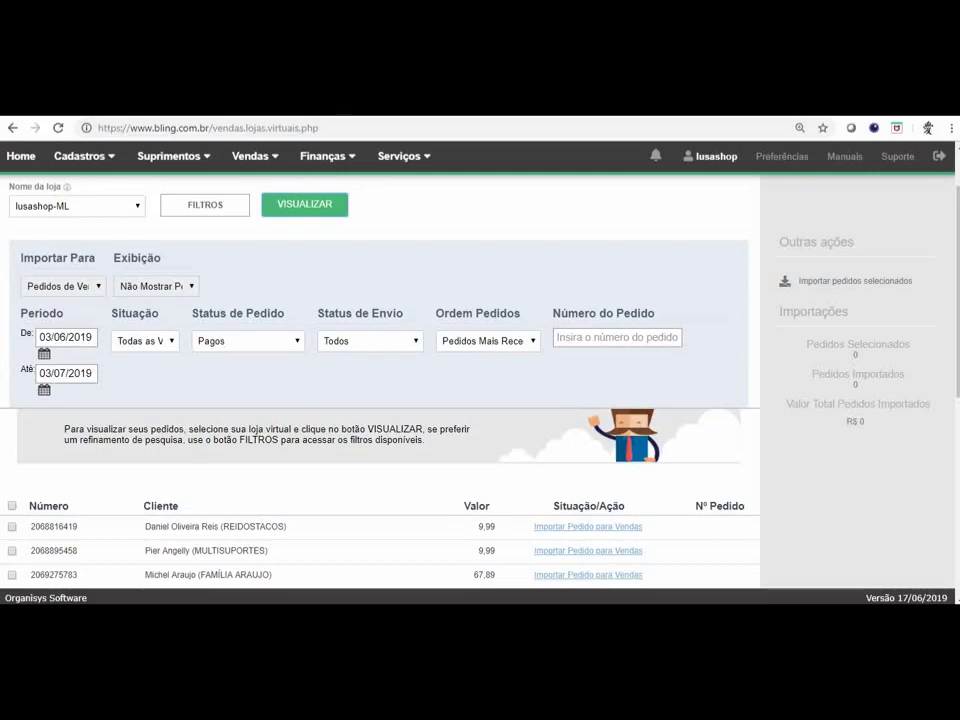
pyautogui.click(12, 505)
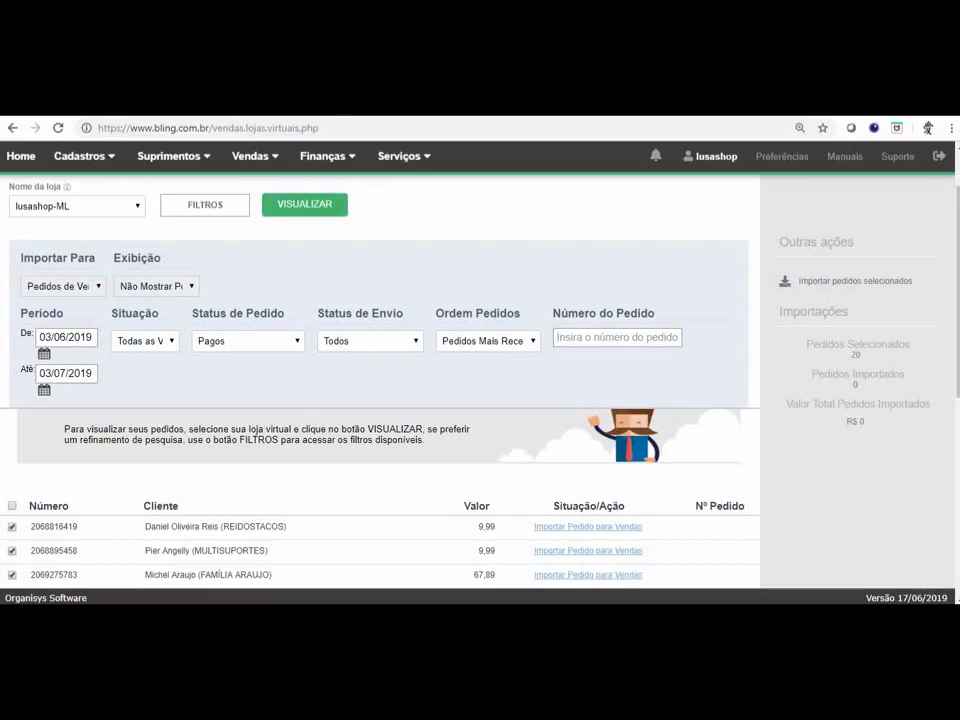
pyautogui.click(788, 281)
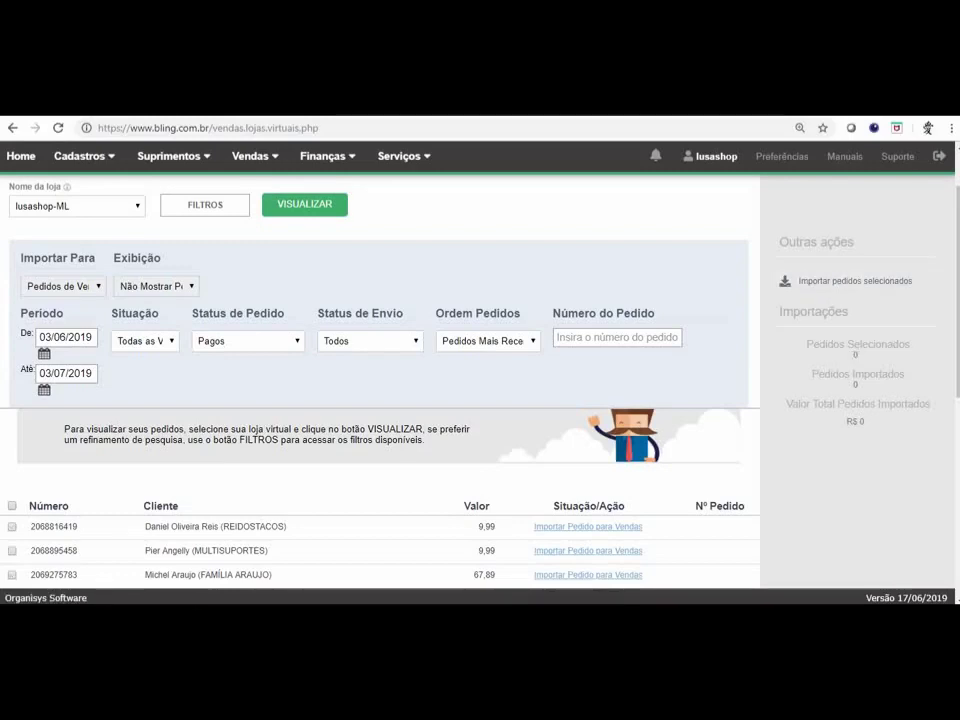
pyautogui.click(12, 526)
pyautogui.click(850, 281)
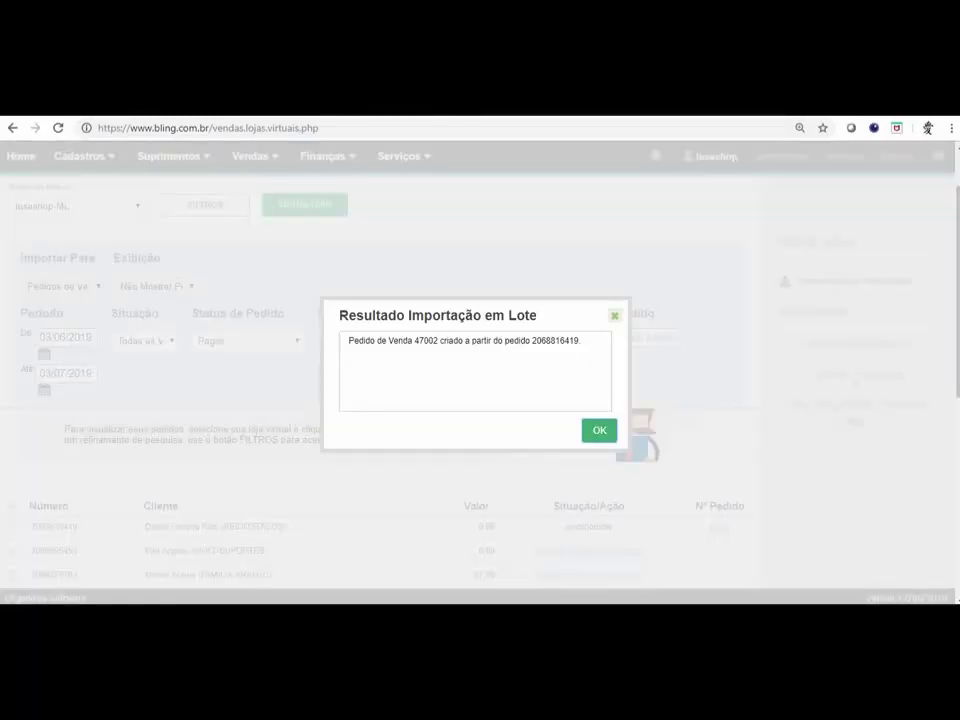
pyautogui.press('Return')
# Step: Select the newly imported order in the Pedidos de Venda list and generate its Nota Fiscal
pyautogui.moveTo(250, 156)
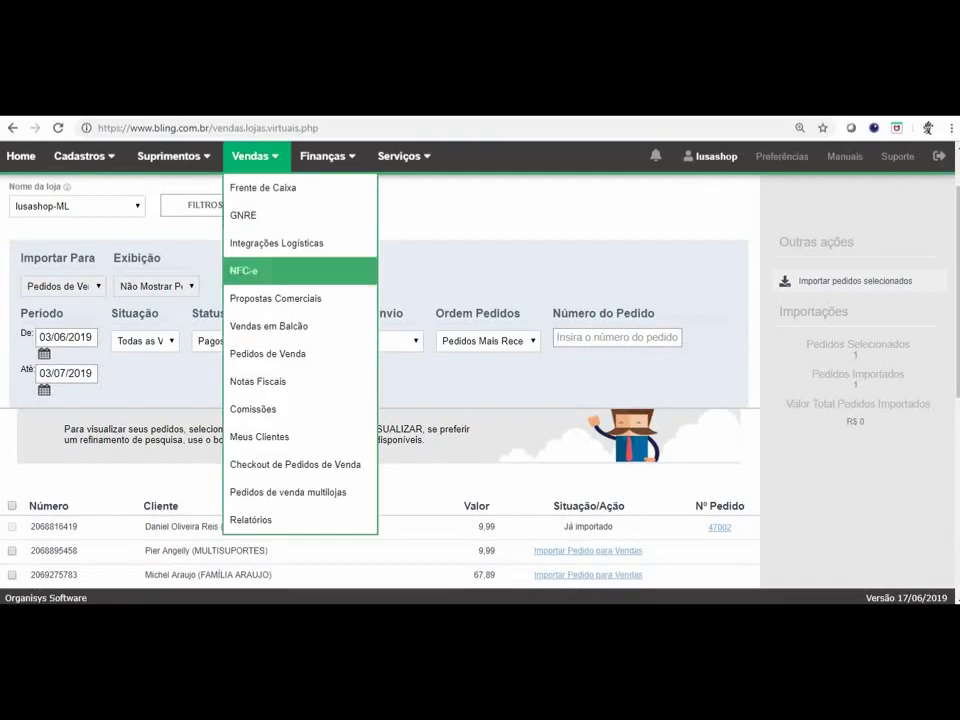
pyautogui.click(280, 351)
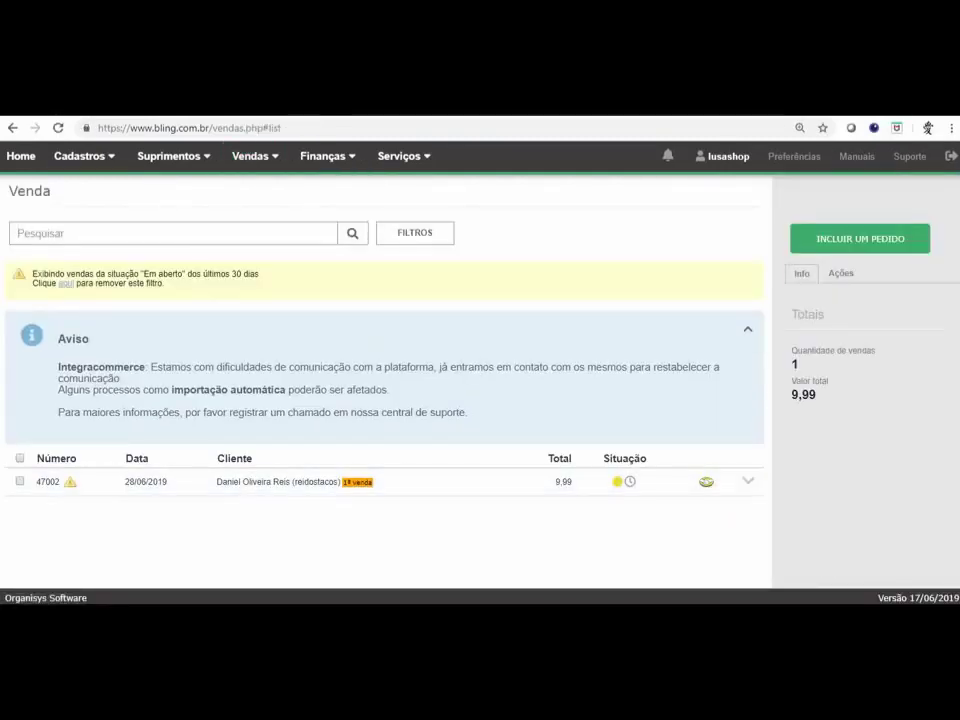
pyautogui.click(19, 481)
pyautogui.click(840, 273)
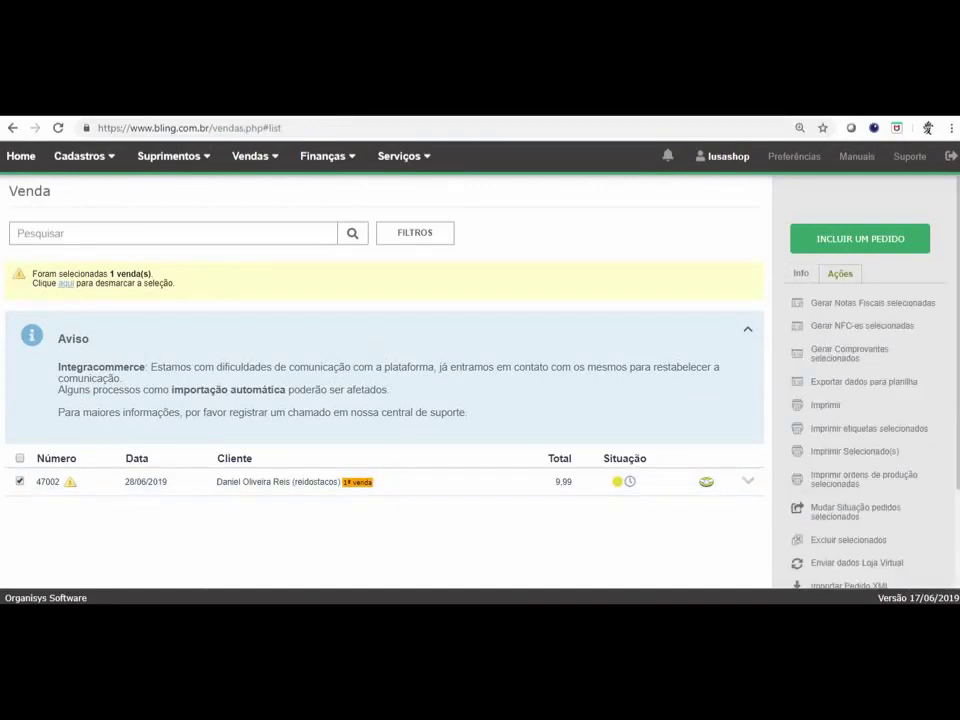
pyautogui.click(860, 302)
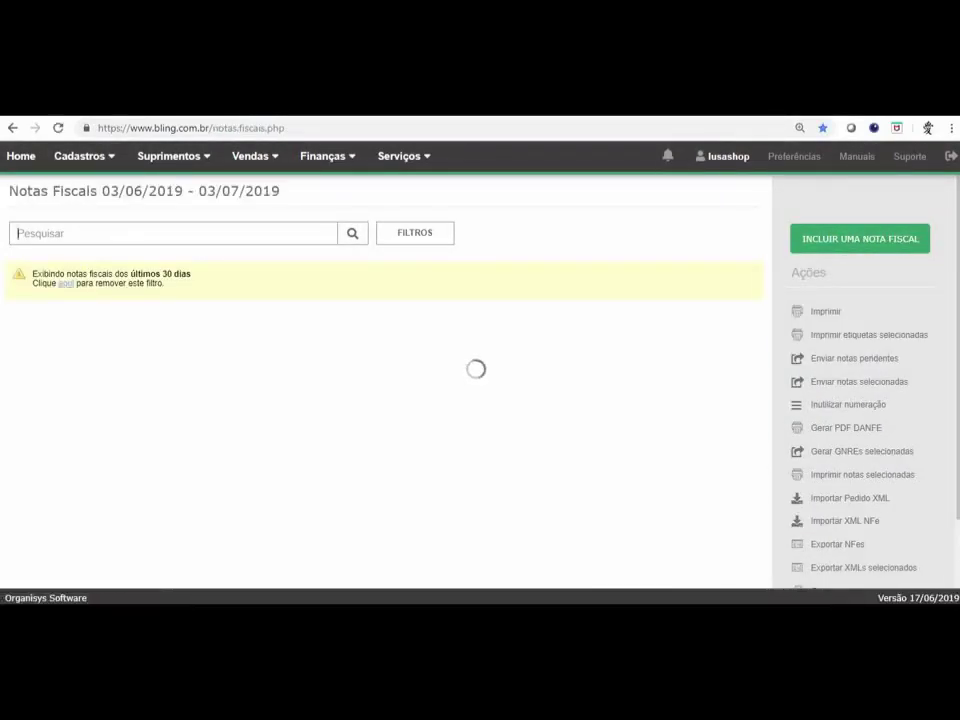
# Step: Open the newest pending Nota Fiscal and examine its recipient data and invoice items
pyautogui.click(266, 481)
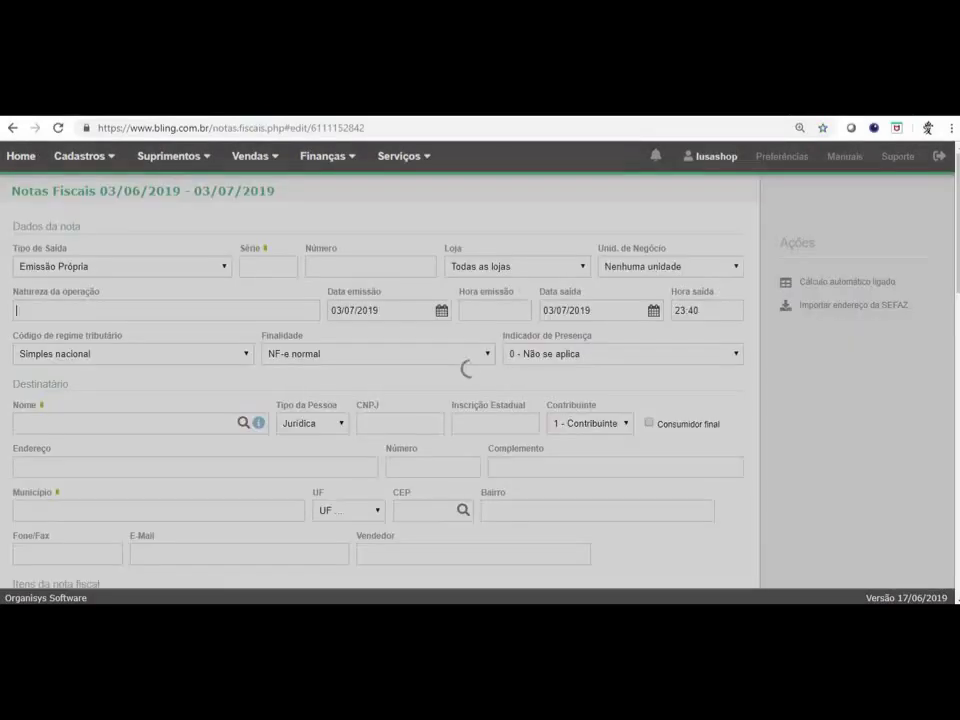
pyautogui.scroll(-2, 380, 380)
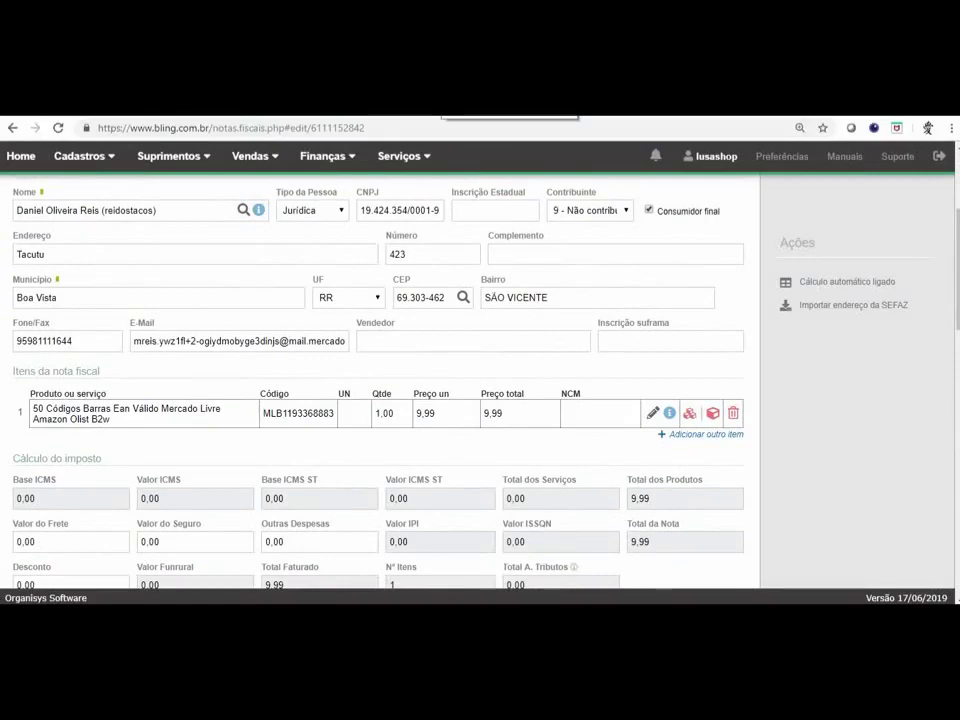
pyautogui.hotkey('ctrl', 'Tab')
pyautogui.click(193, 171)
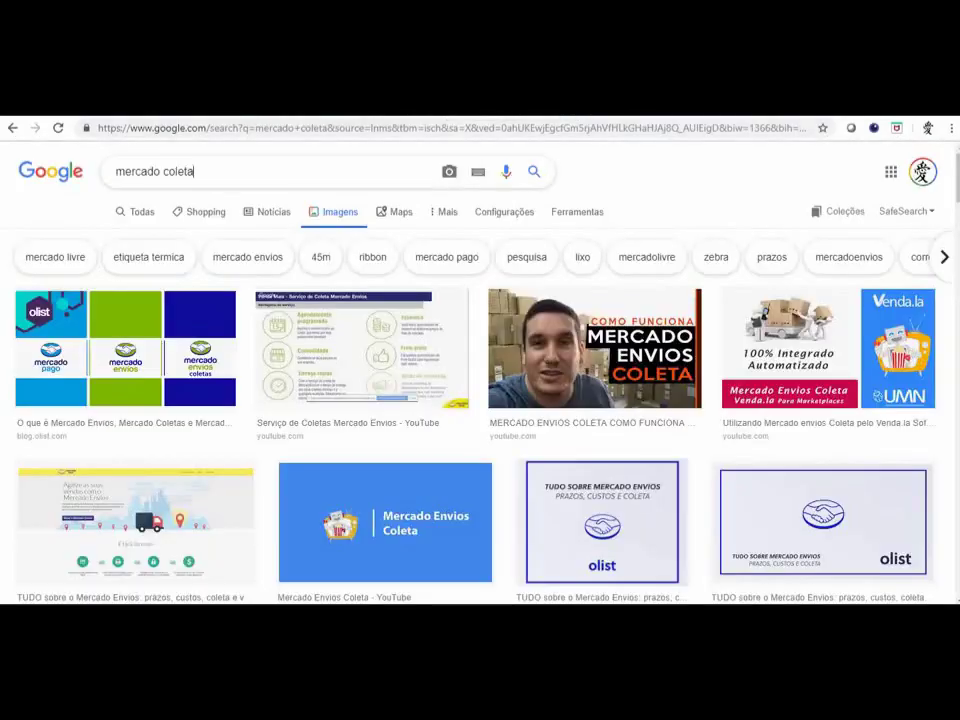
pyautogui.hotkey('ctrl', 'a')
pyautogui.hotkey('ctrl', 'shift', 'Tab')
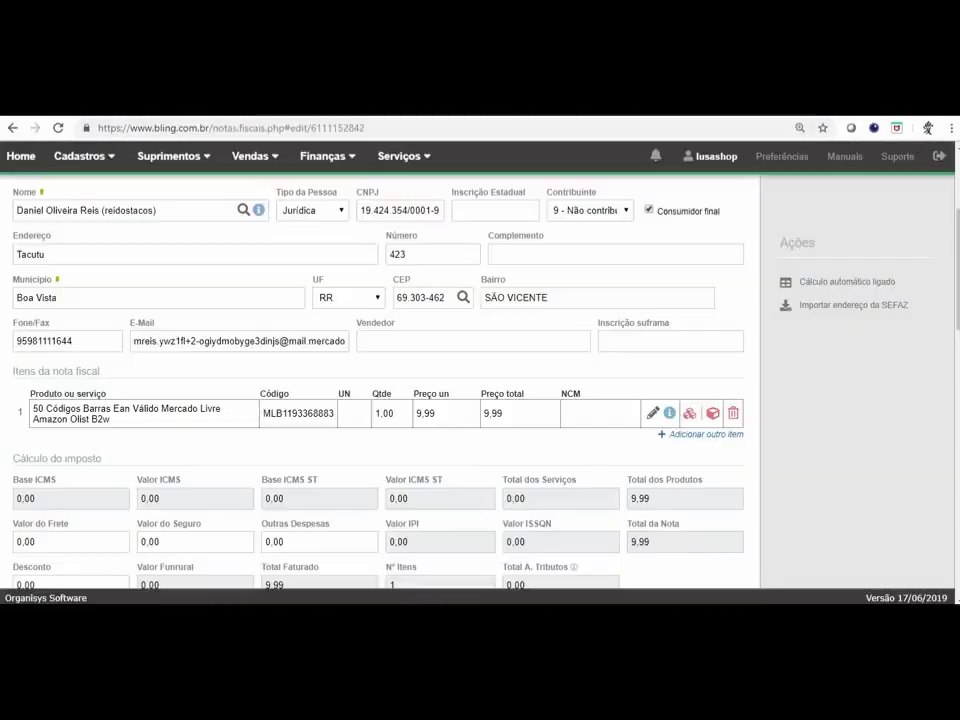
# Step: Review the invoice's transport, delivery address and payment details, and return to the Notas Fiscais list
pyautogui.scroll(-10, 380, 380)
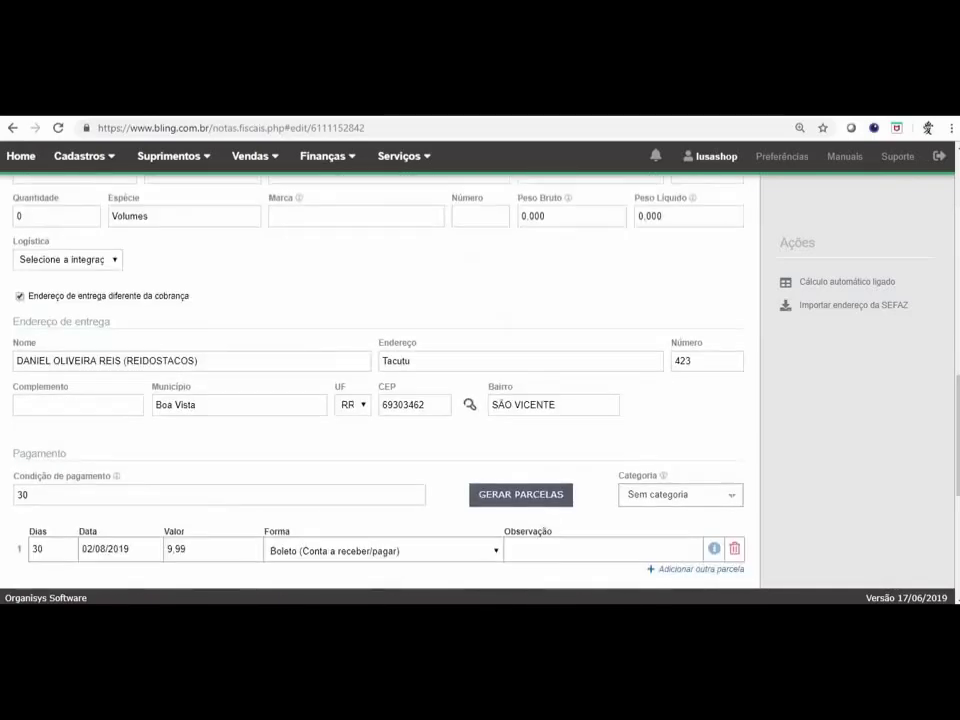
pyautogui.scroll(-1, 380, 380)
pyautogui.click(148, 554)
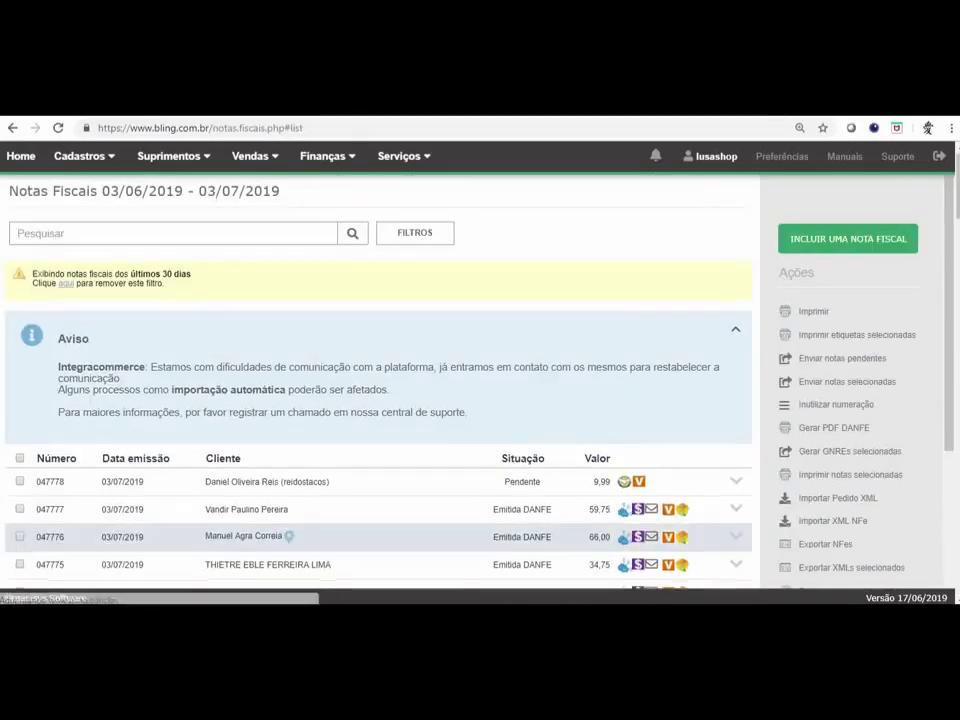
# Step: Try to send the newest pending Nota Fiscal from the list, and close the Nota Fiscal eletrônica dialog
pyautogui.click(735, 481)
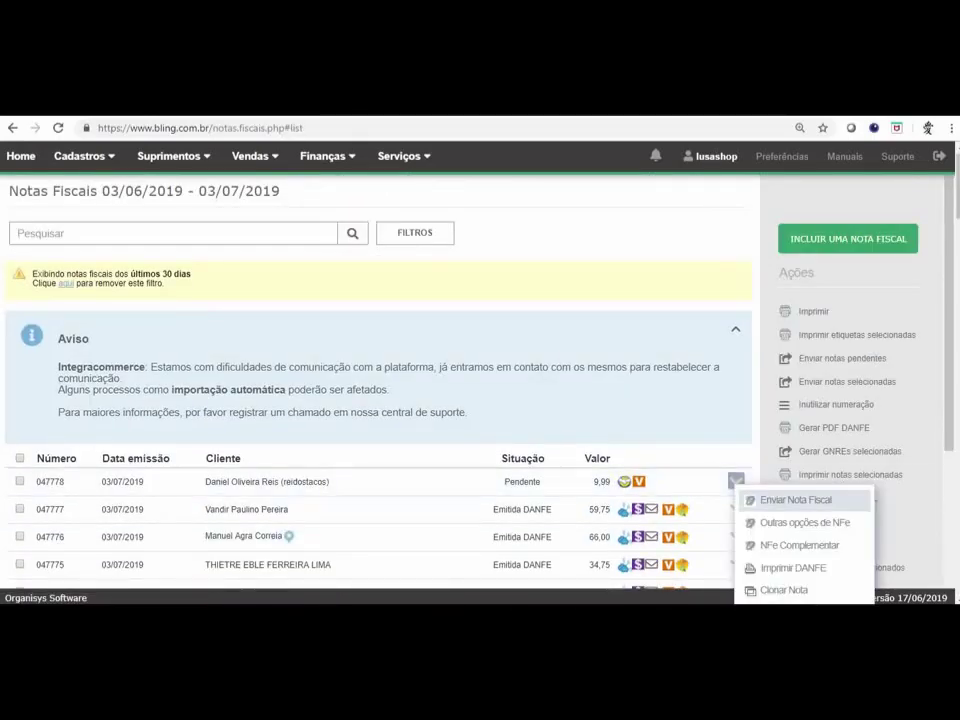
pyautogui.click(795, 499)
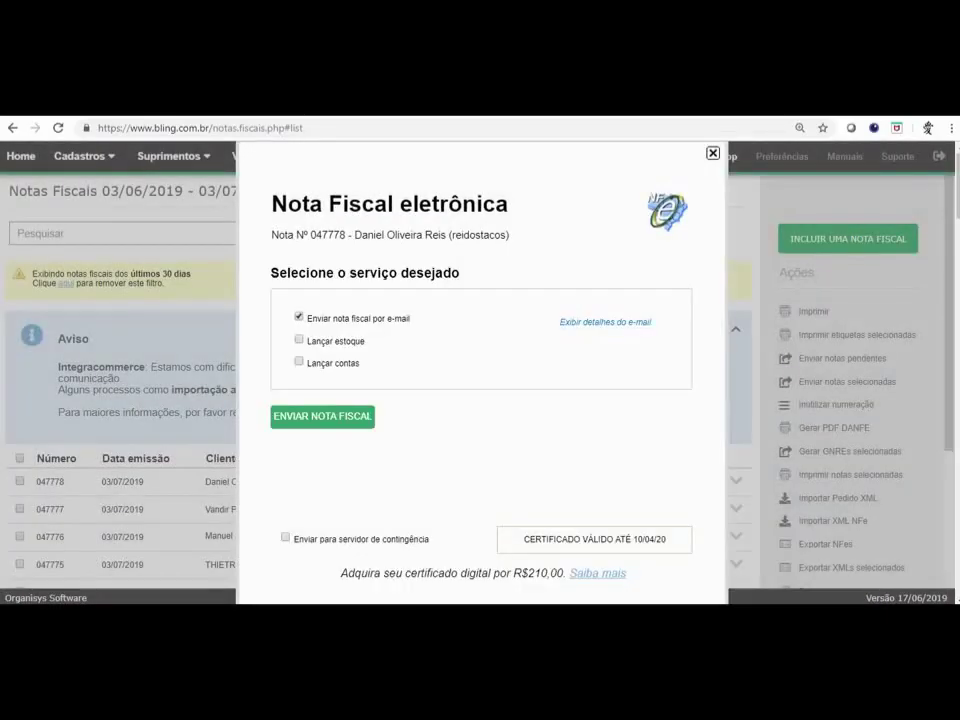
pyautogui.click(322, 416)
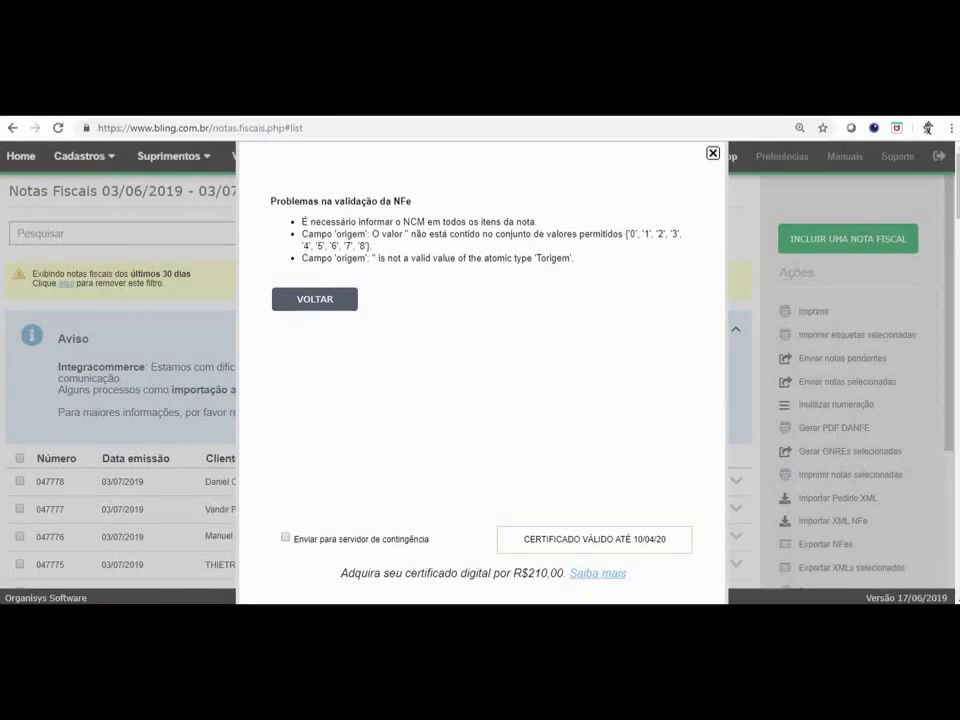
pyautogui.click(712, 153)
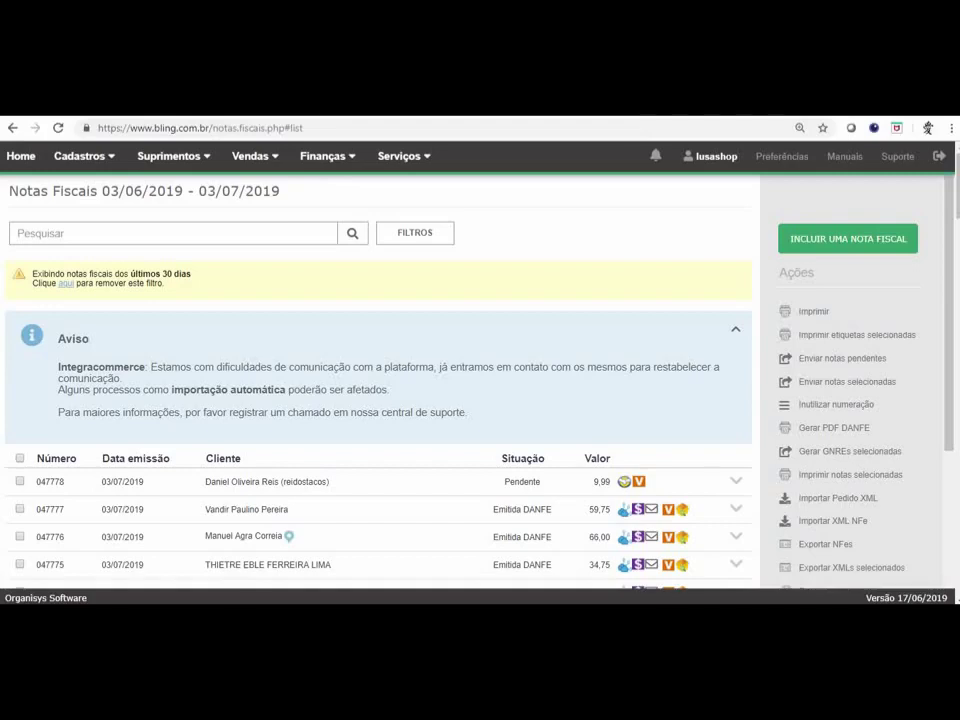
pyautogui.hotkey('alt', 'Tab')
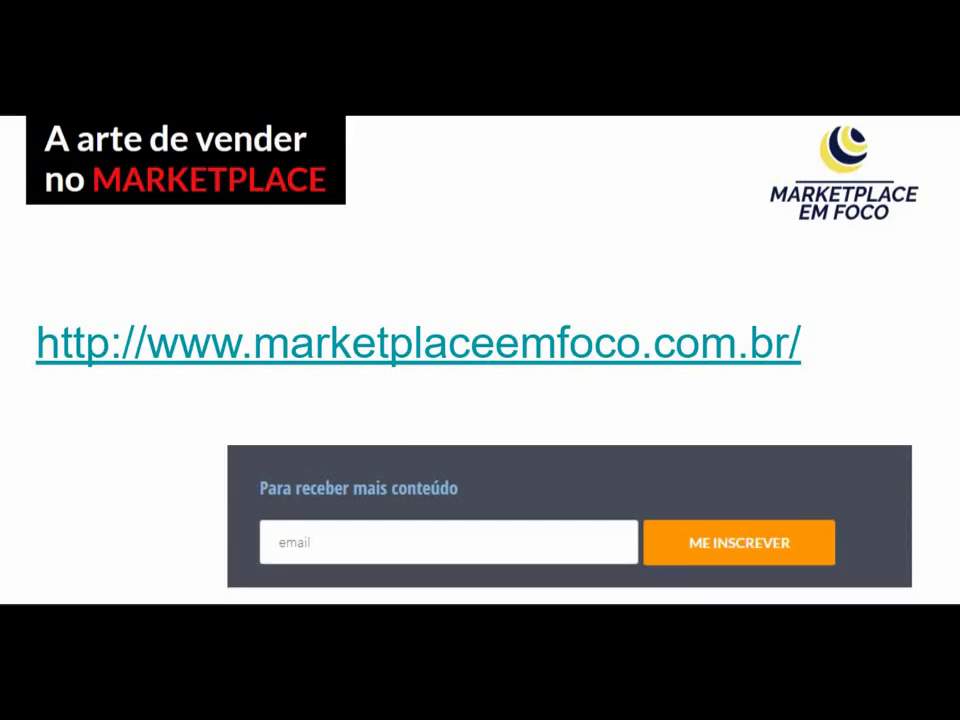
pyautogui.hotkey('alt', 'Tab')
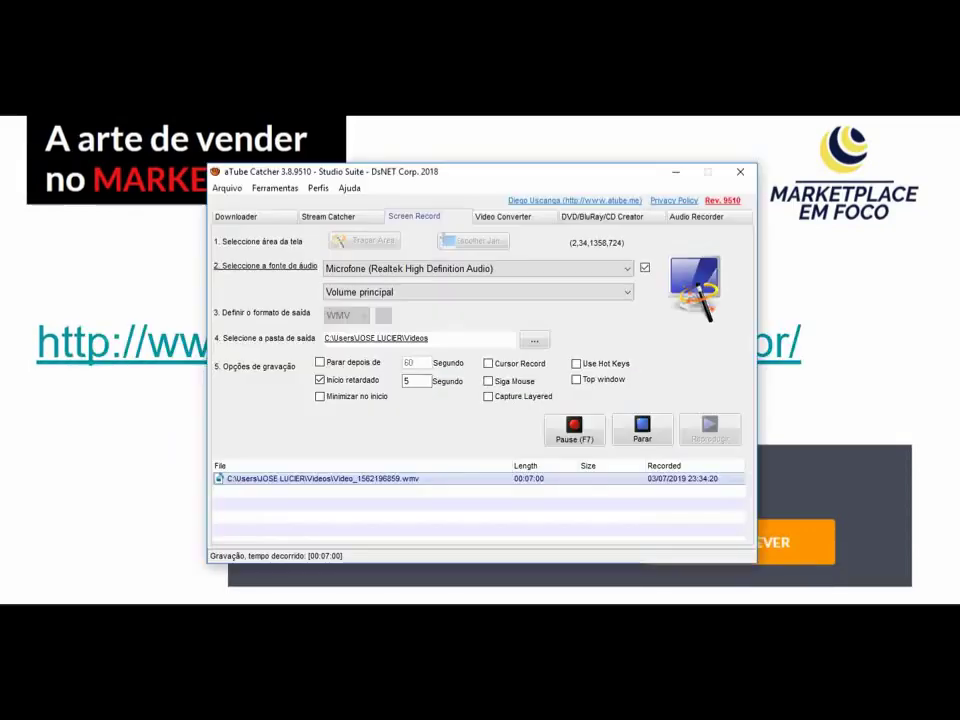